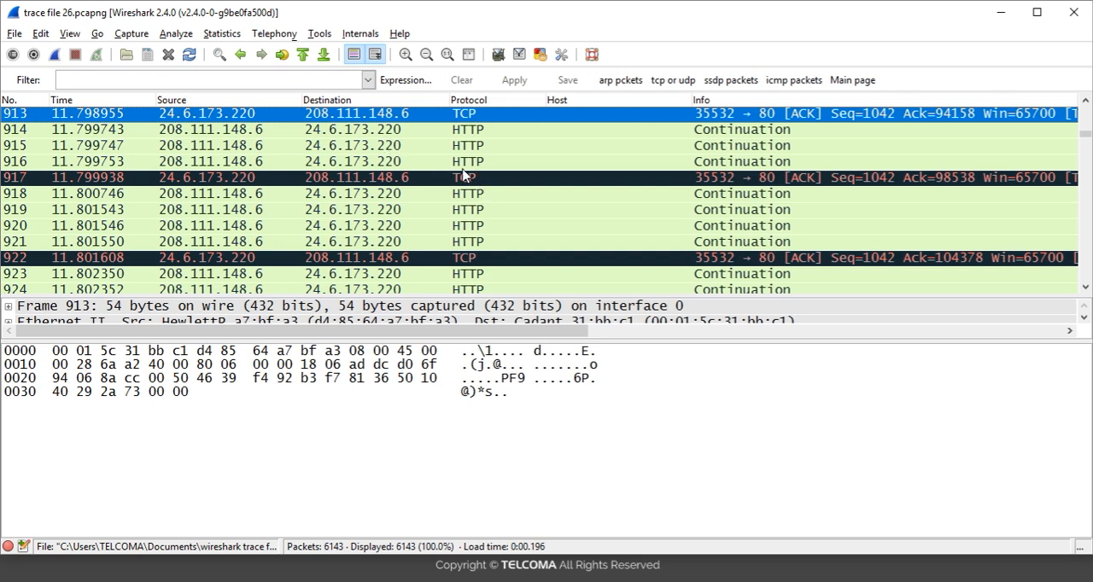
Enable the TCP protocol preference "Allow subdissector to reassemble TCP streams" from packet 913
right_click(491, 113)
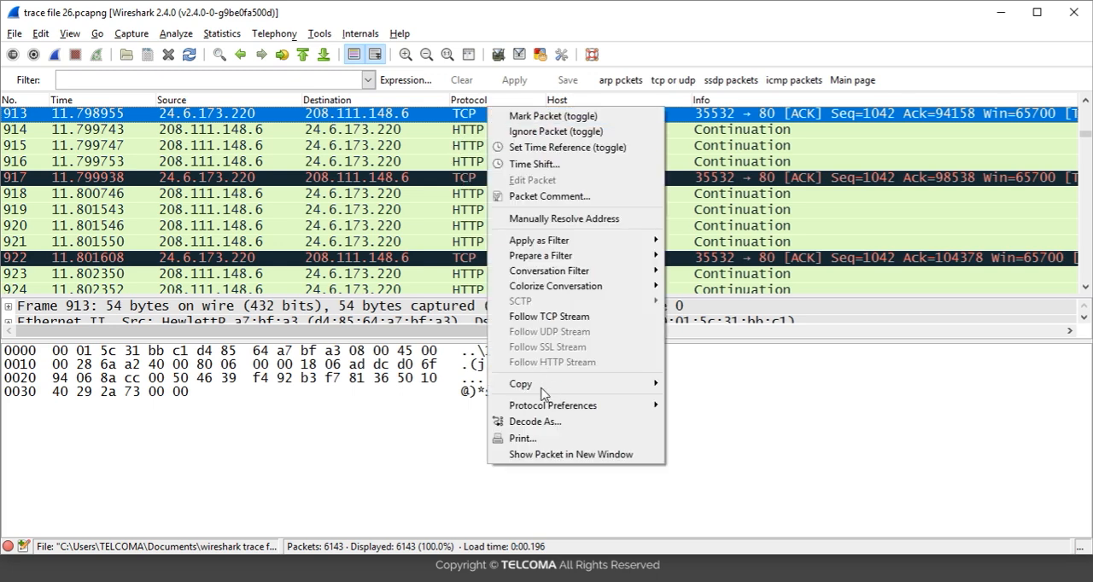
mouse_move(545, 411)
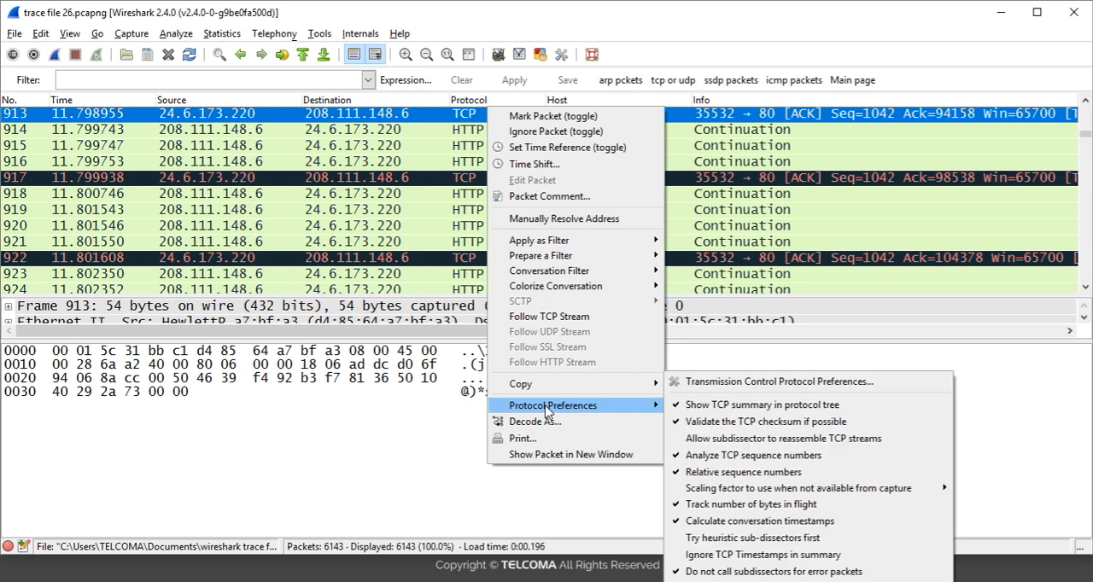
left_click(718, 439)
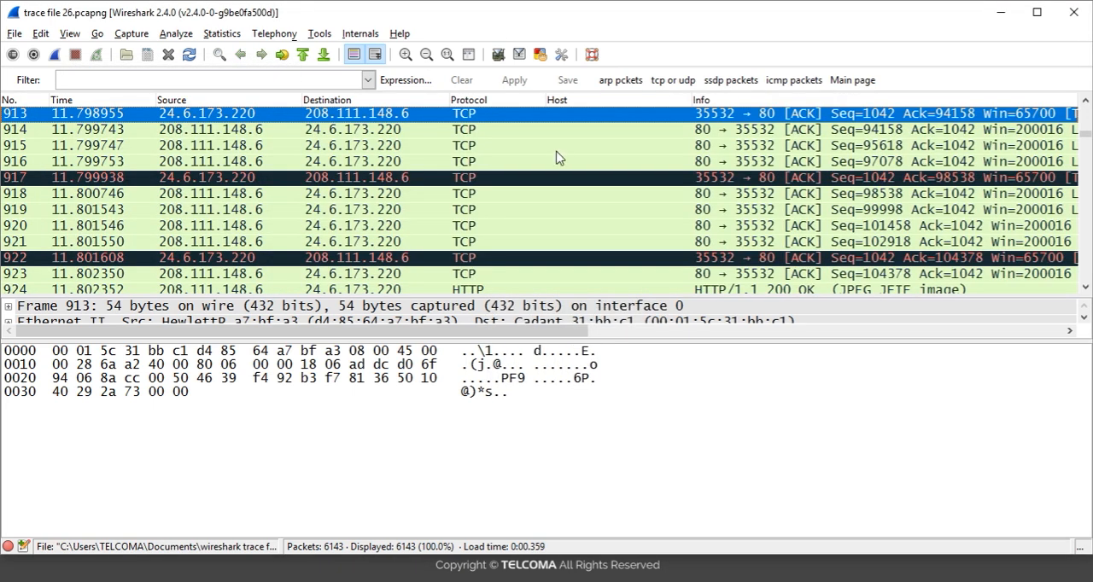
Examine packets 914 to 917 in the packet list to check their protocol and info
left_click(538, 131)
left_click(539, 147)
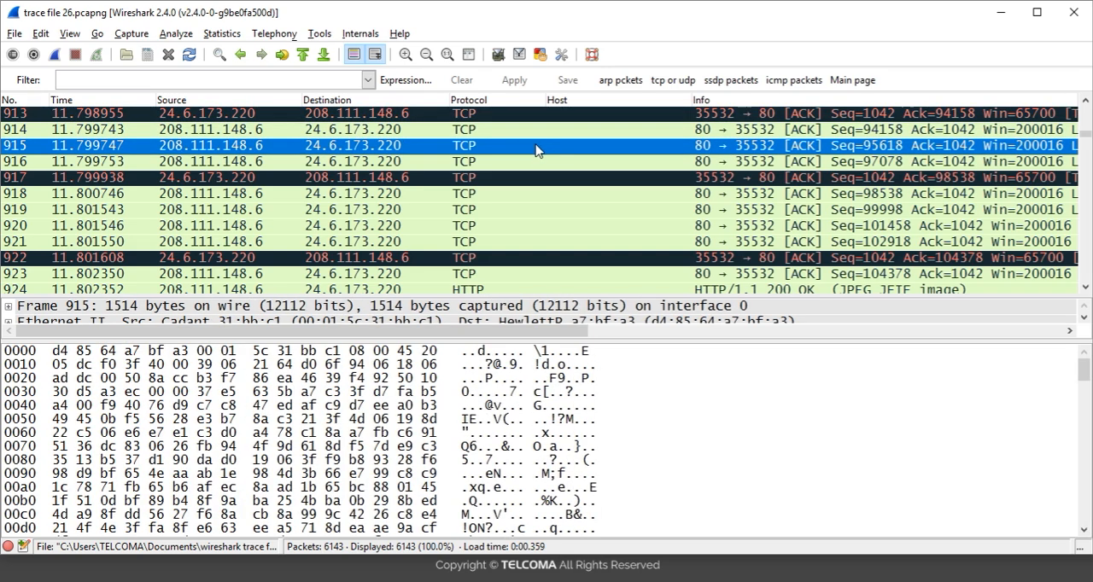
left_click(535, 164)
left_click(532, 178)
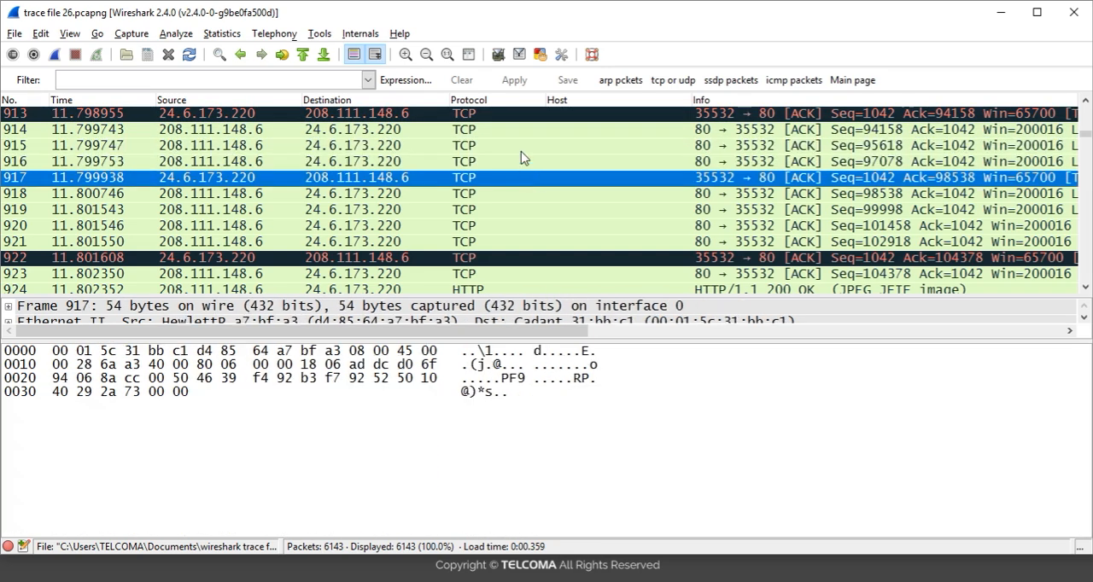
left_click(519, 164)
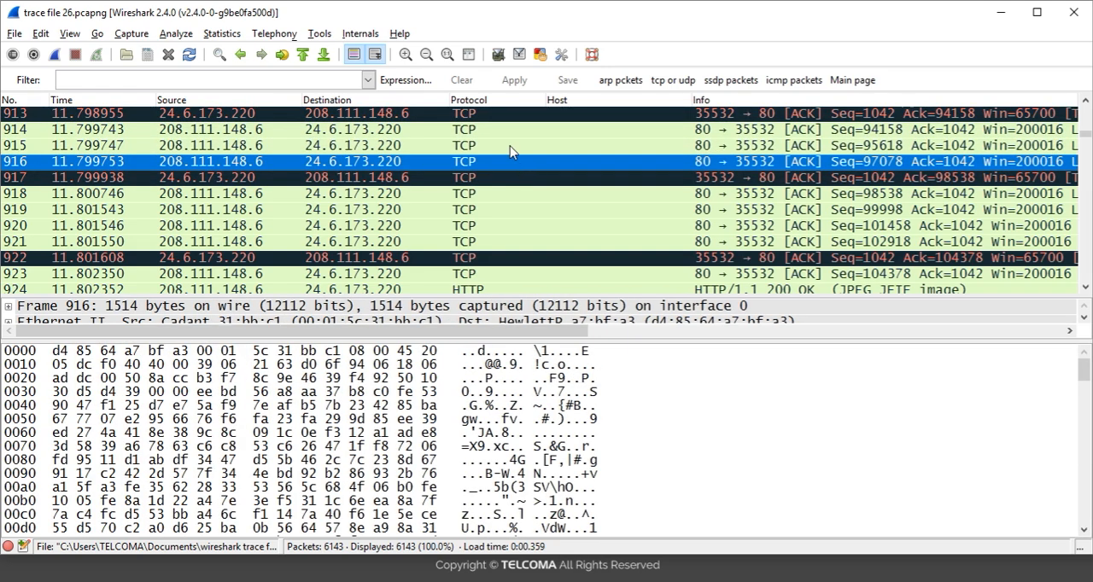
left_click(510, 147)
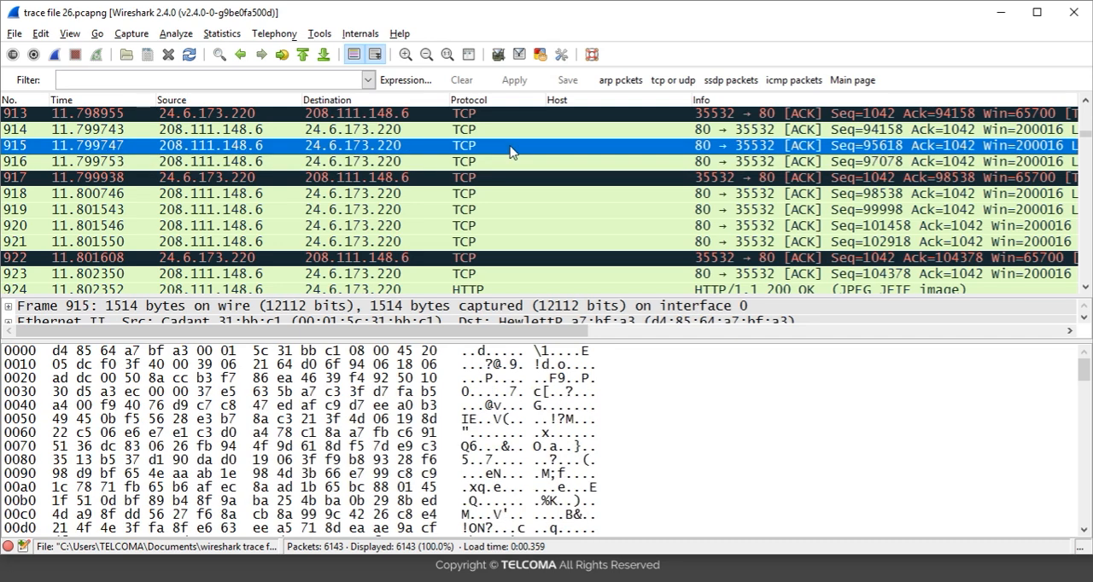
left_click(430, 126)
left_click(435, 151)
Apply the display filter "http" and go to the first packet in the filtered list
left_click(263, 81)
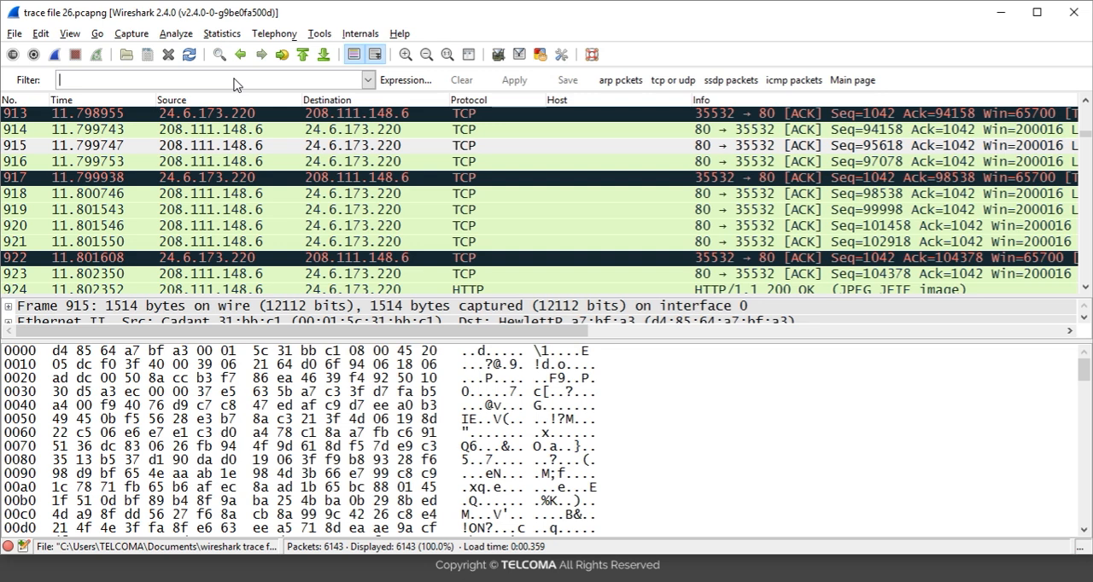
type("htt")
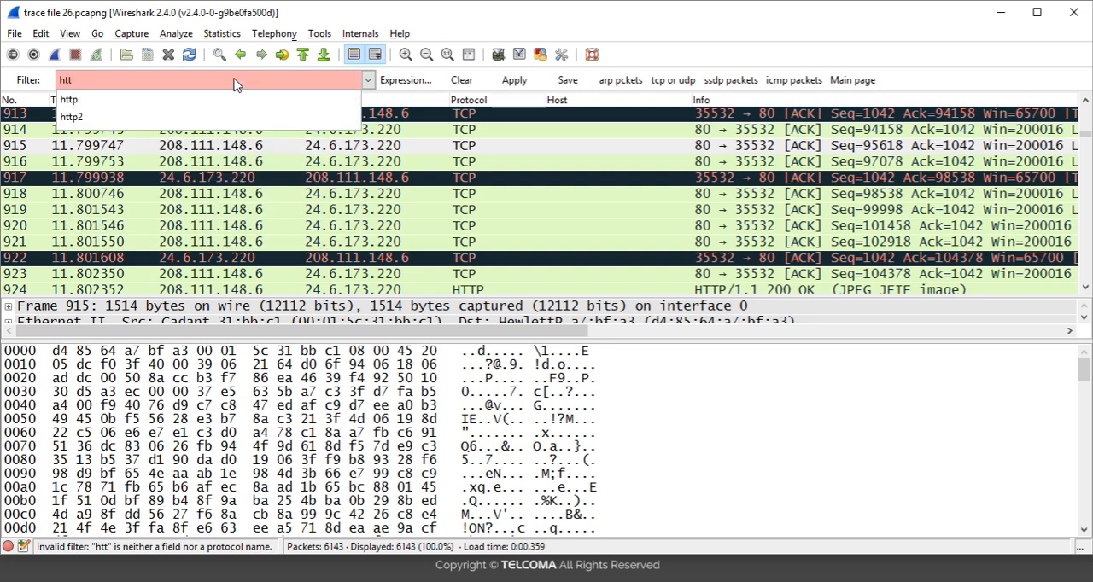
type("p")
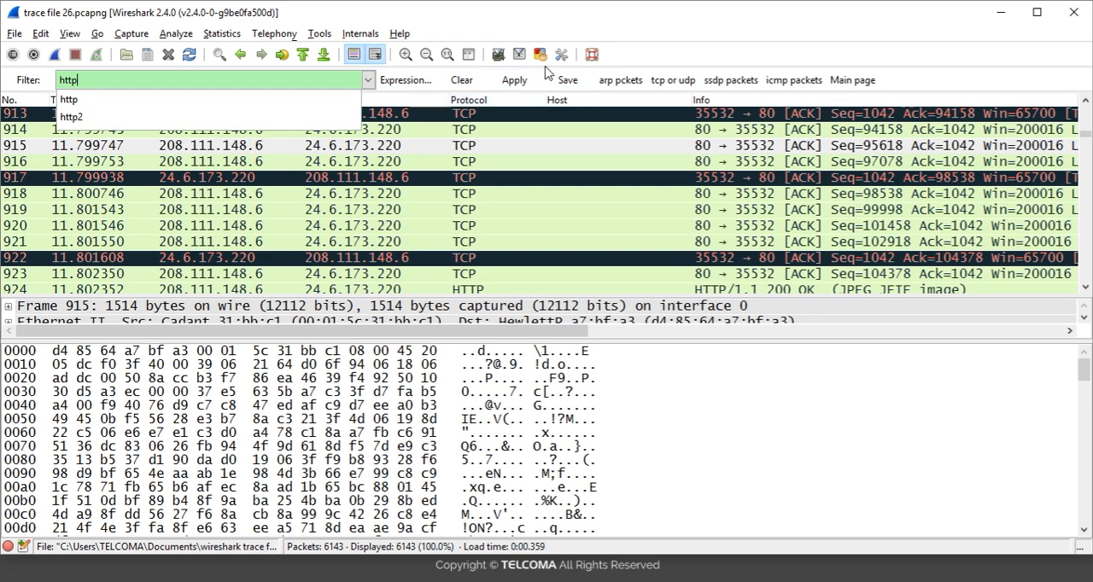
left_click(514, 80)
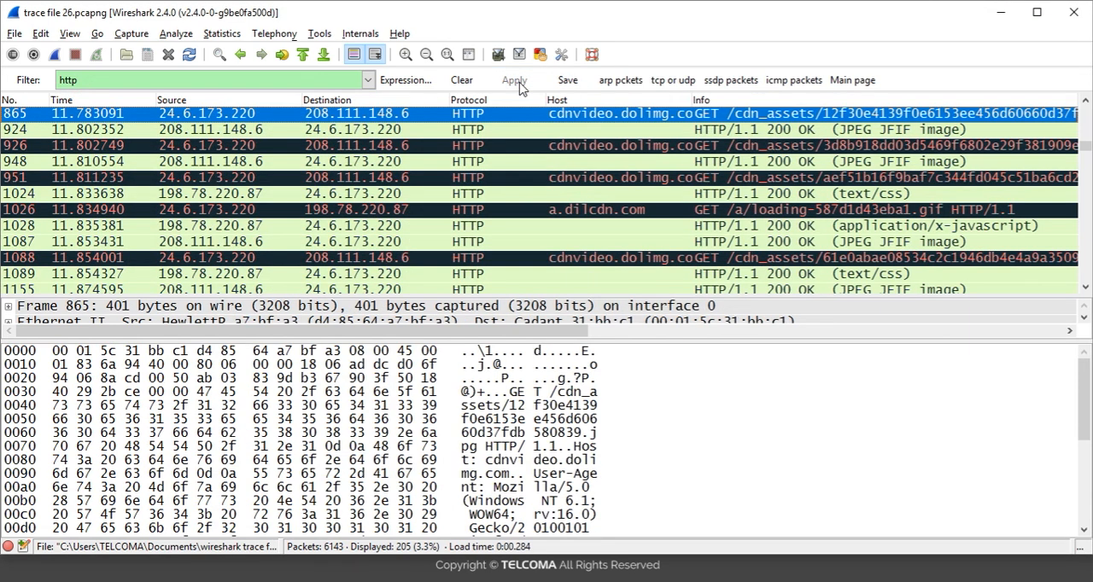
left_click(303, 55)
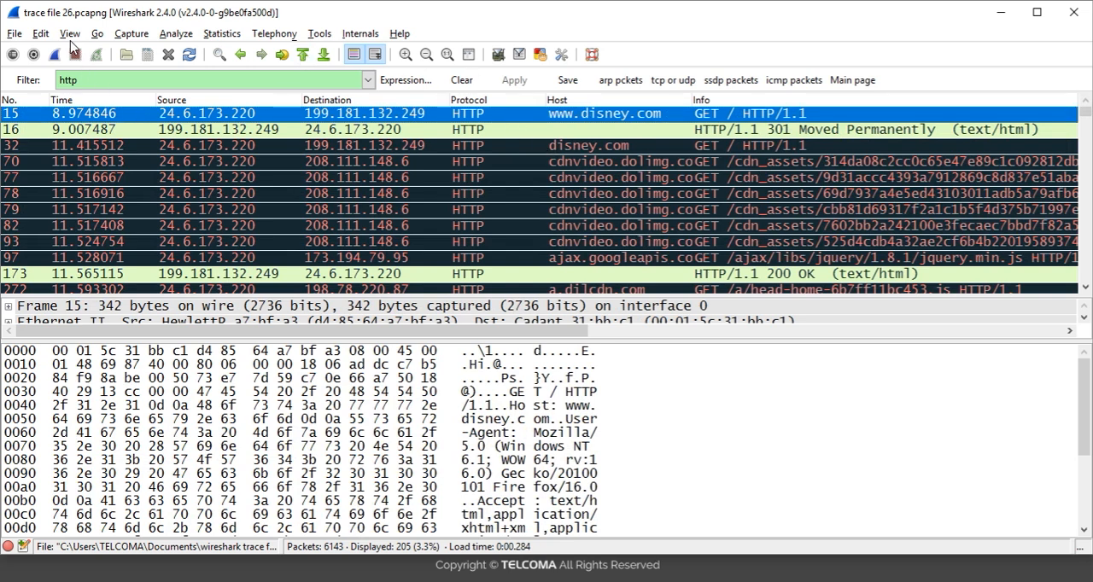
Open the list of exportable HTTP objects and move its window up toward the middle of the screen
left_click(14, 34)
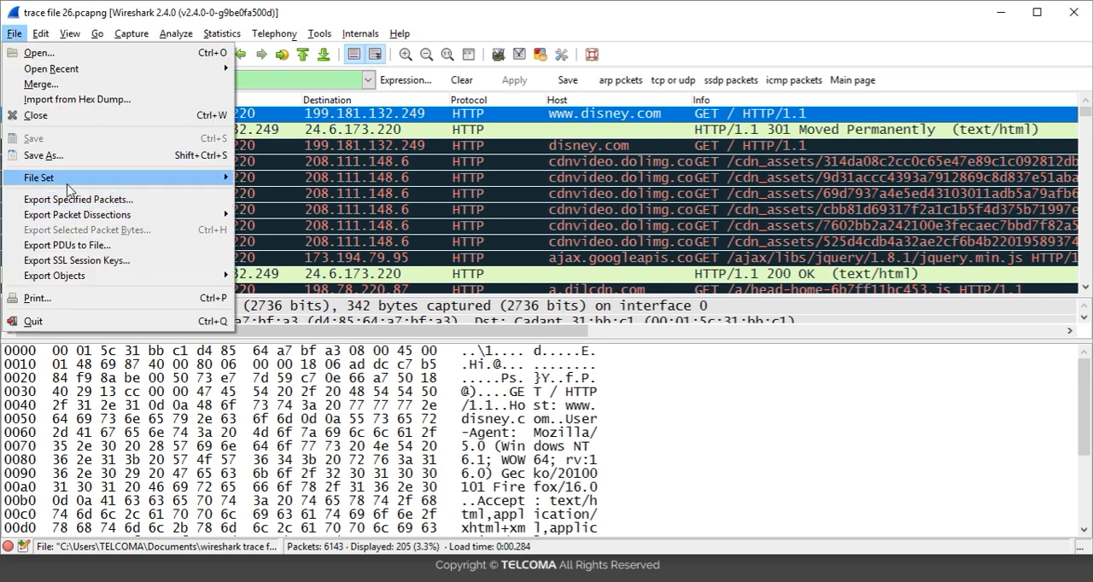
mouse_move(82, 276)
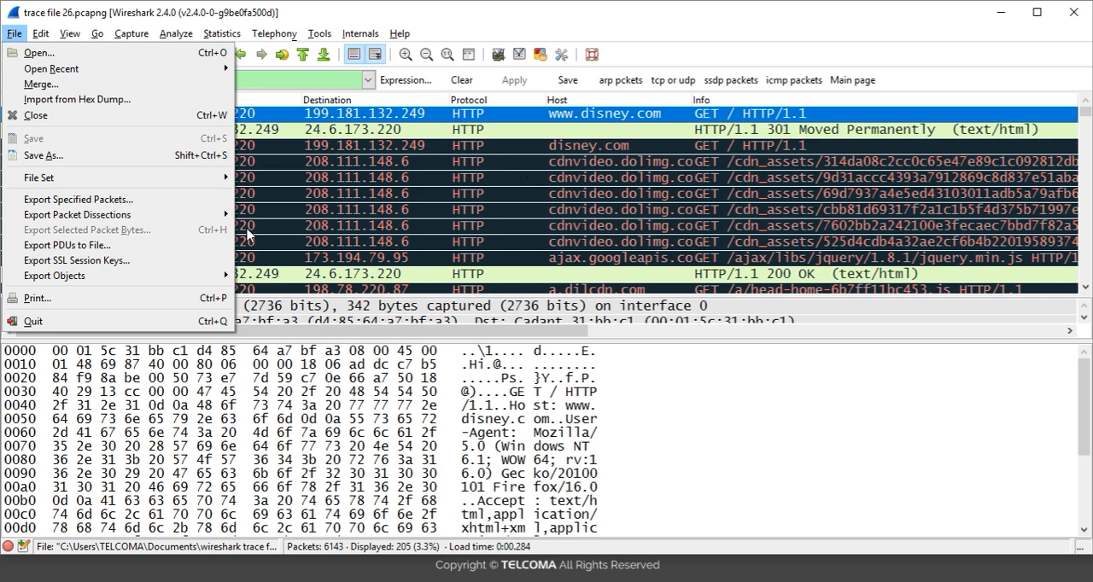
mouse_move(228, 279)
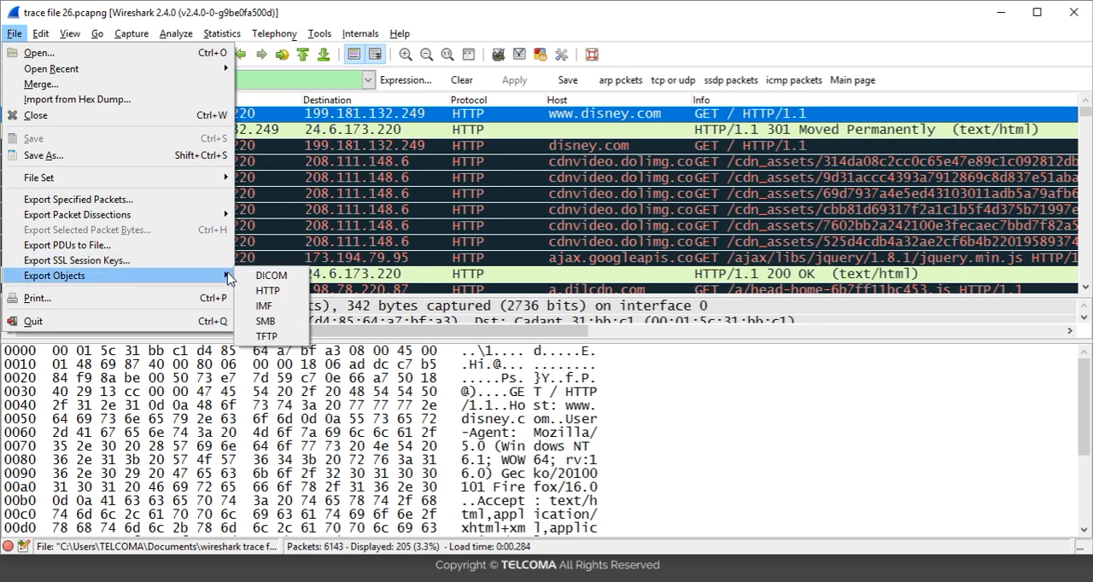
left_click(271, 292)
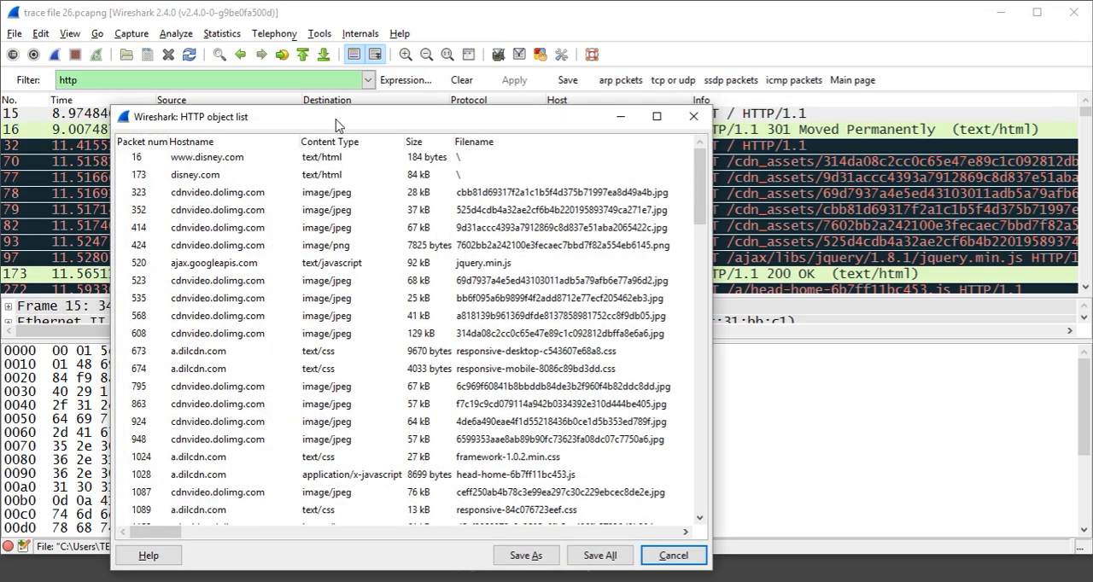
left_click_drag(338, 125, 443, 88)
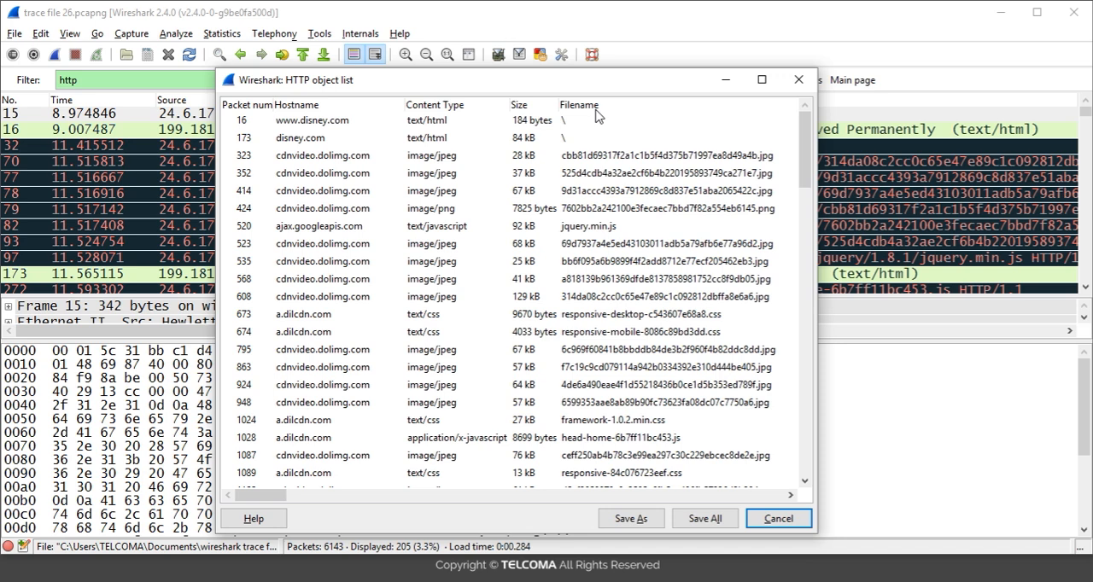
Examine the HTTP objects' packet numbers, content types and sizes, including the entries for packets 173, 323, 673 and 674
left_click(242, 122)
left_click(245, 139)
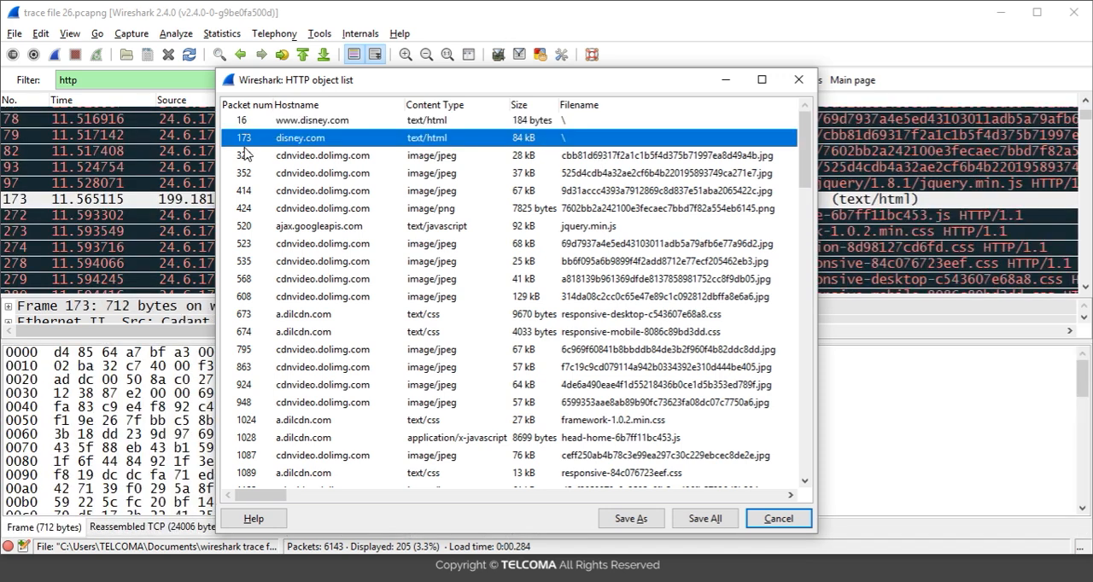
left_click(246, 157)
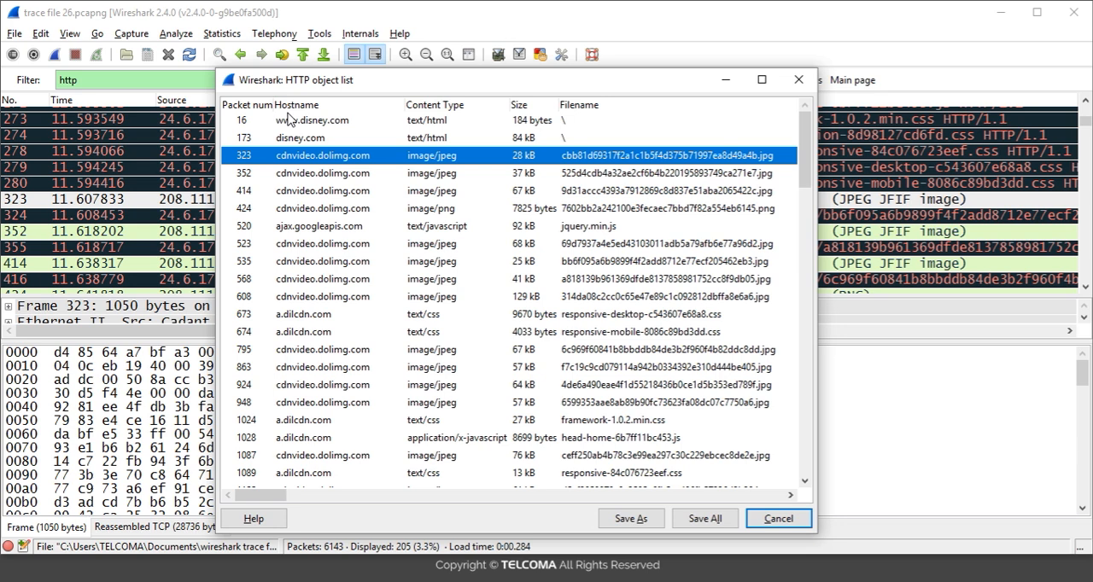
left_click(421, 140)
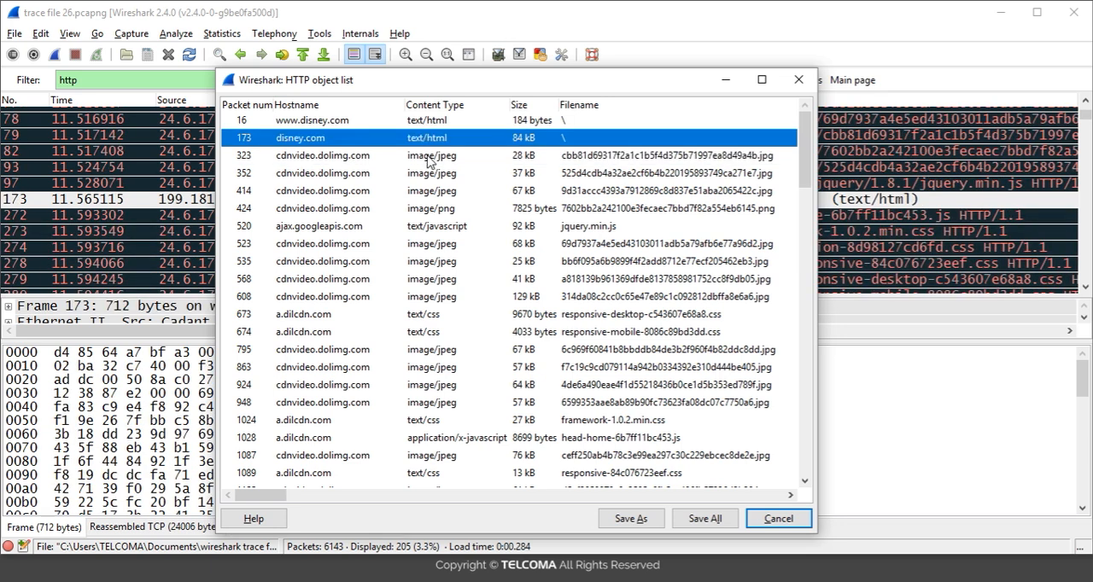
left_click(434, 333)
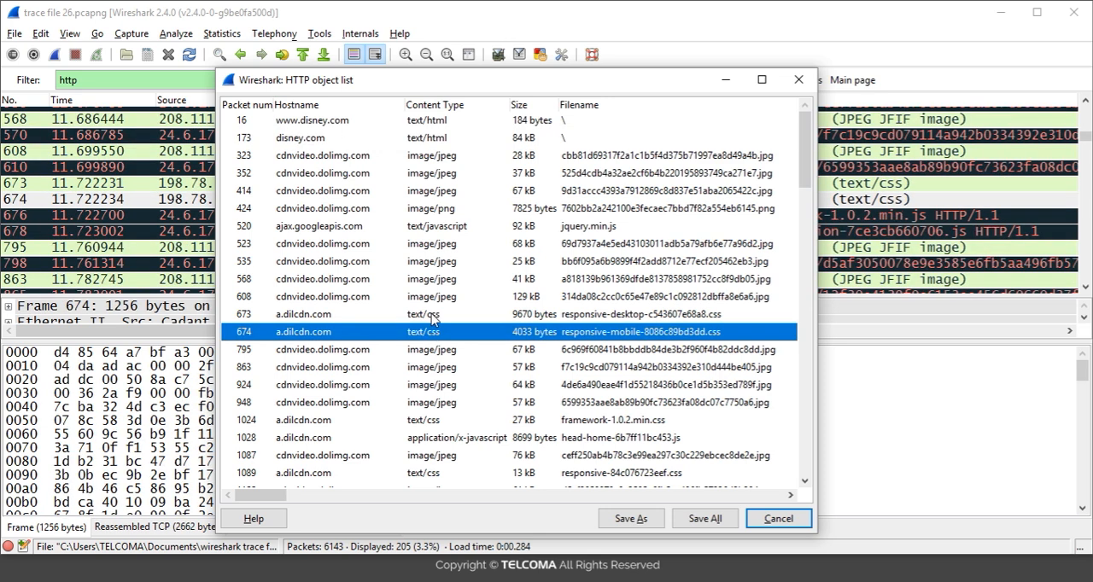
left_click(434, 317)
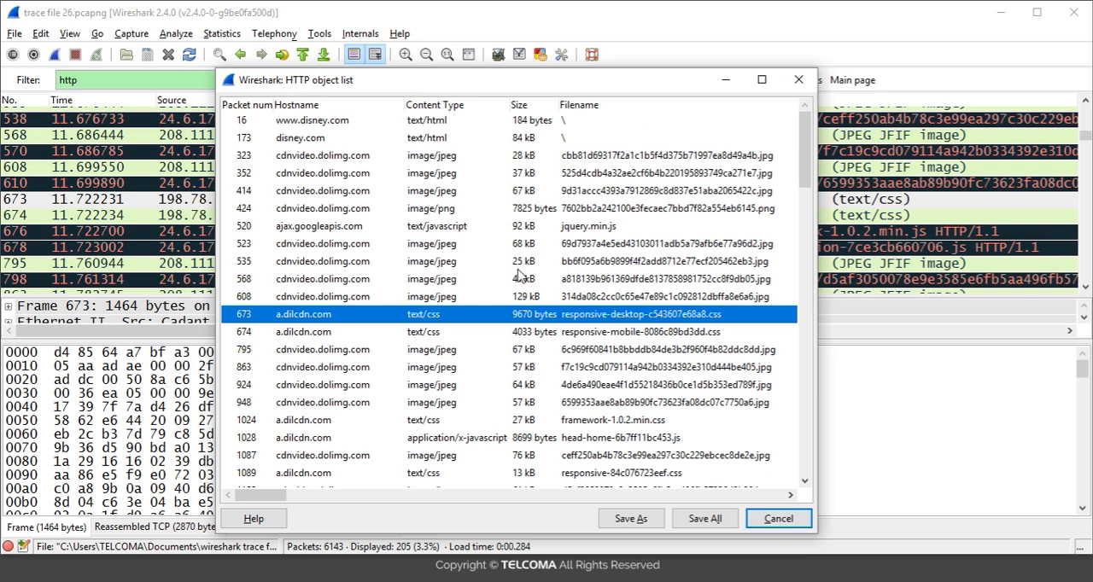
left_click(442, 335)
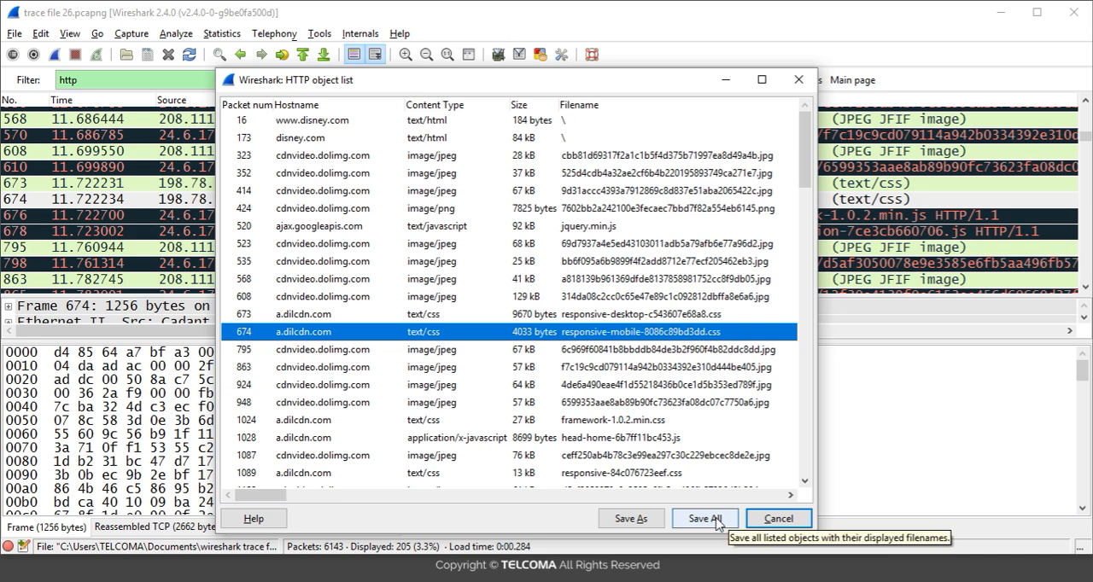
Save the JPEG object from packet 924 as image1.jpg in the "wireshark trace files" folder
left_click(430, 385)
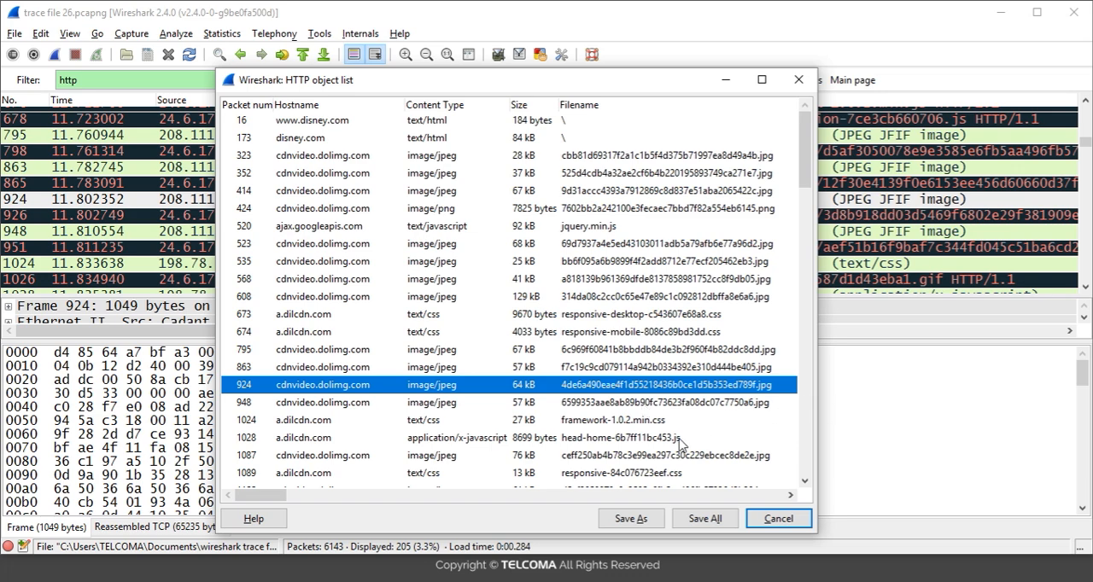
left_click(630, 519)
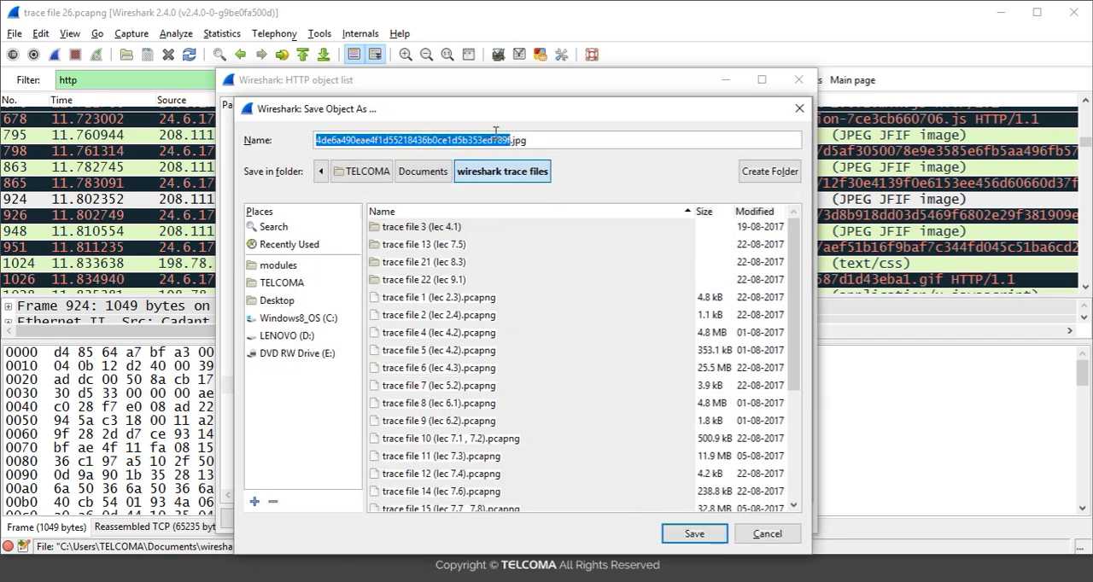
key("BackSpace")
type("image")
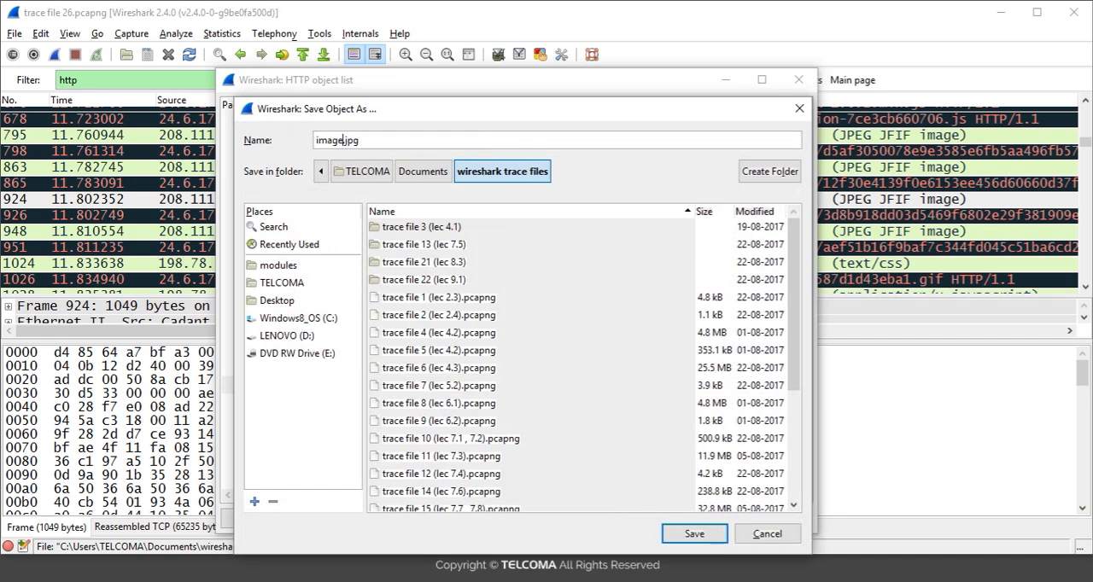
type("1")
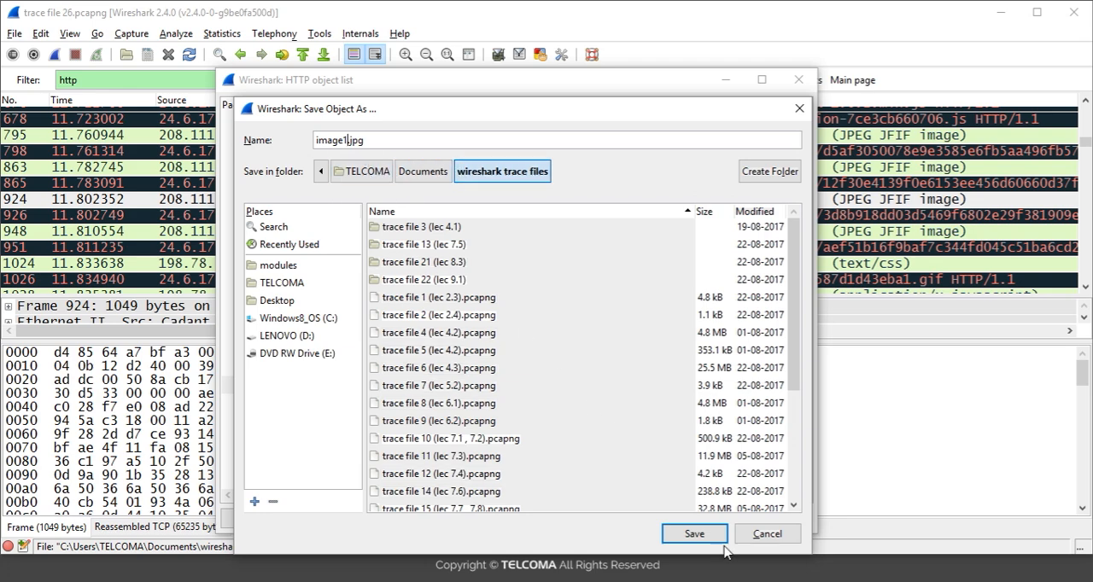
left_click(694, 534)
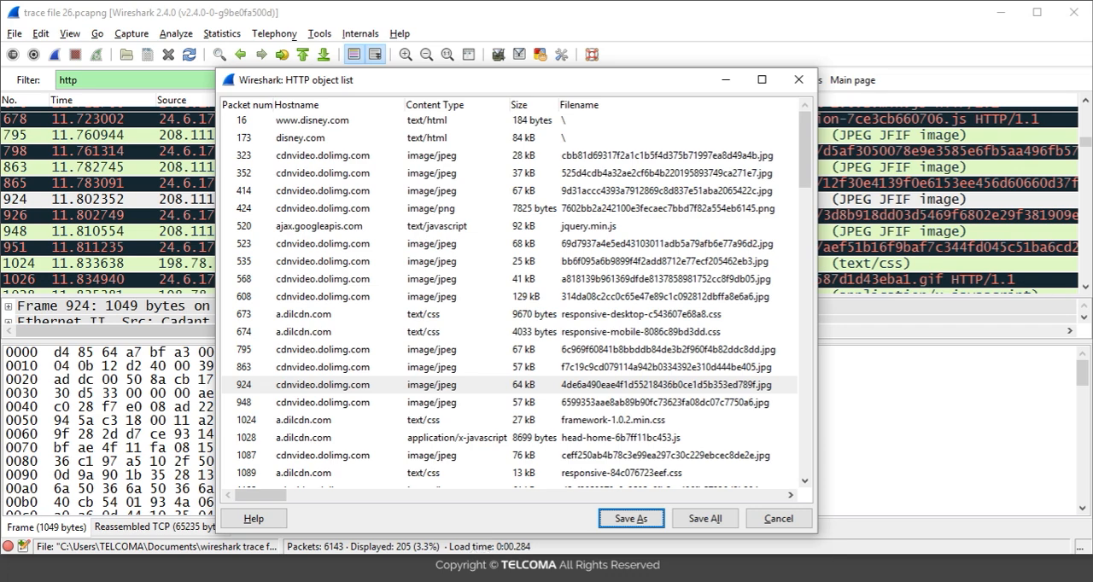
Switch to File Explorer, view the exported image1 picture from the "wireshark trace files" folder, and minimize the viewer
left_click(295, 567)
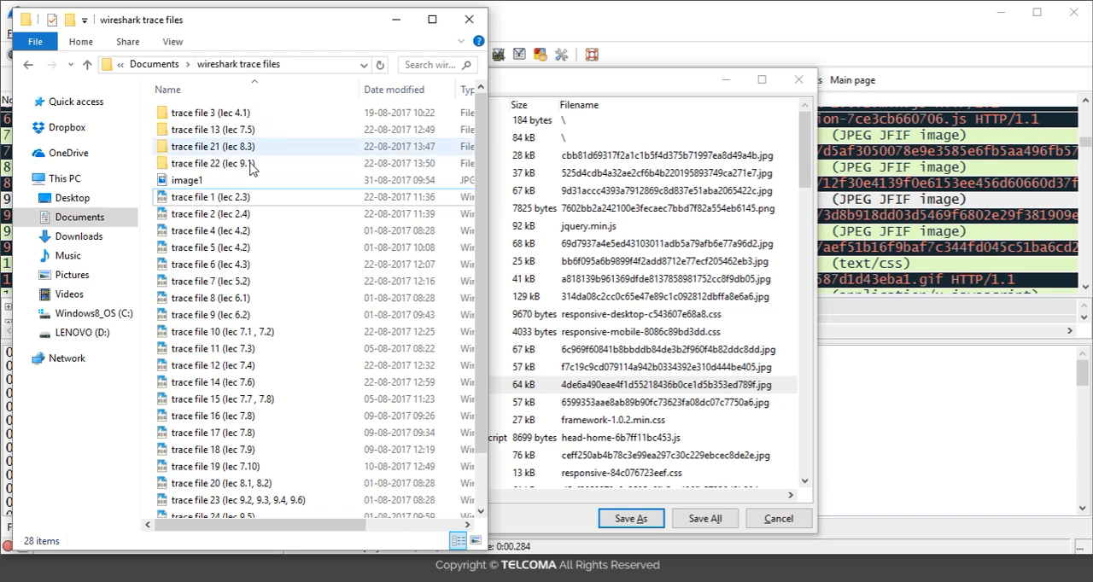
left_click(224, 185)
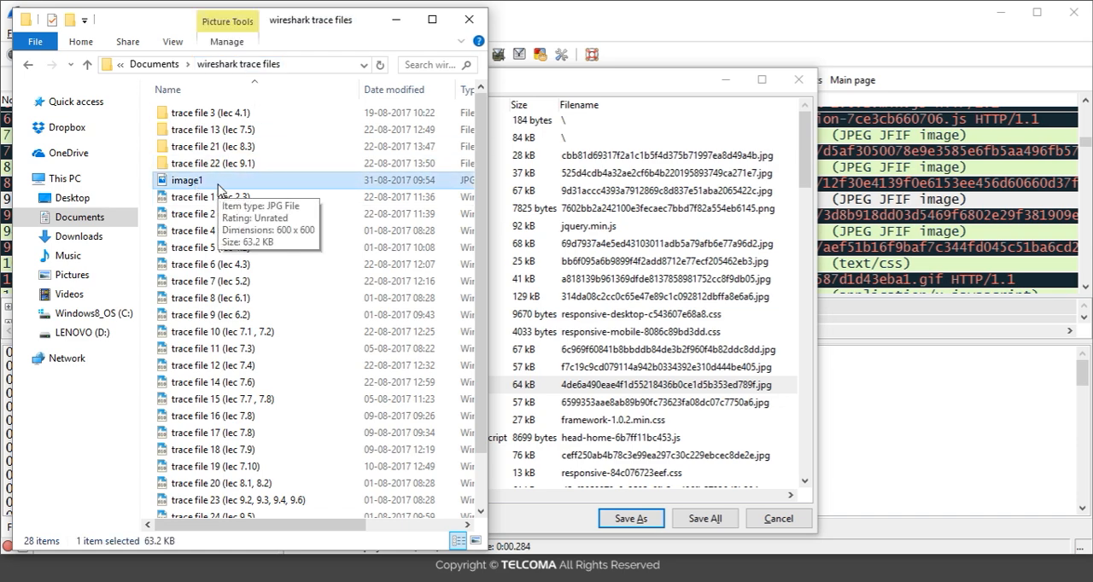
double_click(219, 187)
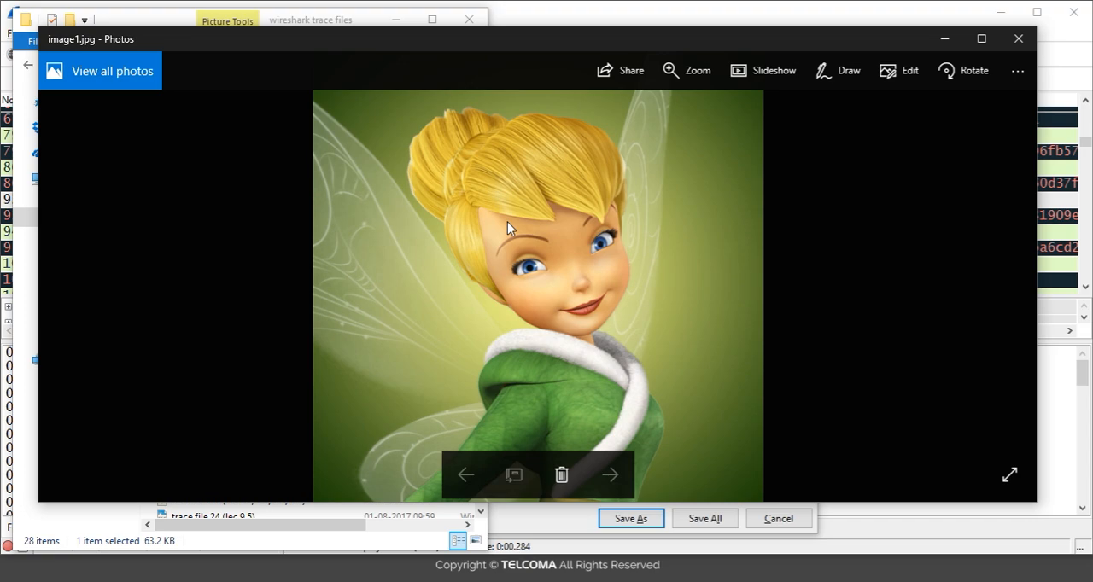
left_click(940, 41)
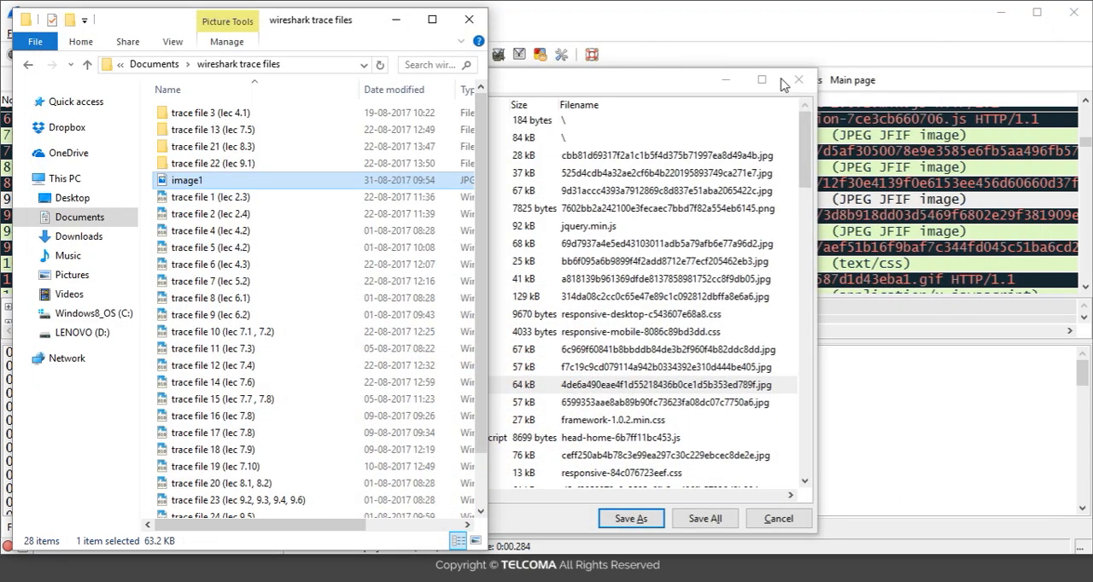